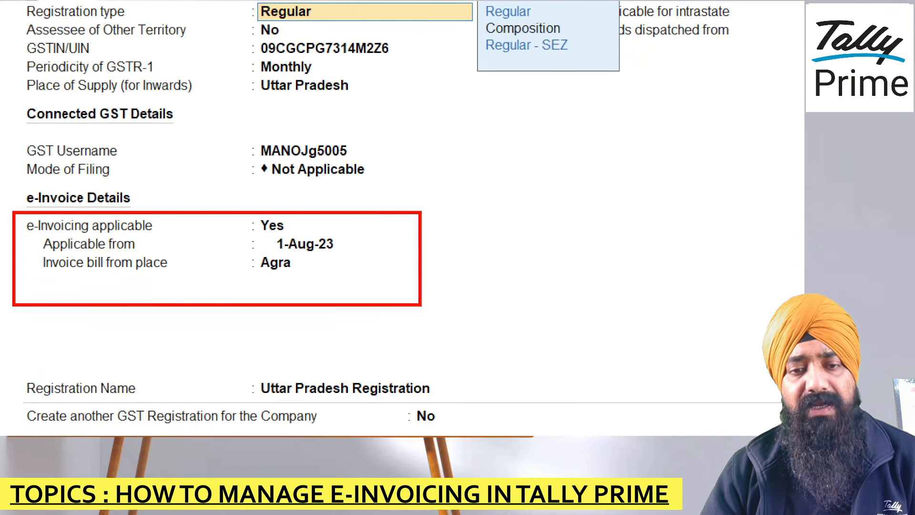
Step: In GST Registration, make e-Invoicing applicable from 1-Aug-23 with Agra as bill-from place
drag(329, 215, 385, 195)
drag(342, 264, 394, 231)
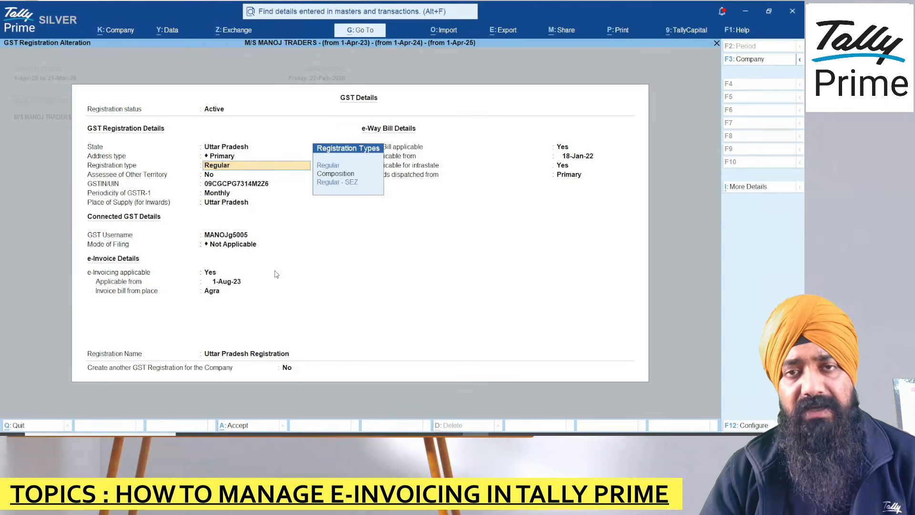
Step: Return to Gateway of Tally and open the e-Invoice report via Alt+G search 'E INVOIC'
key(ctrl+a)
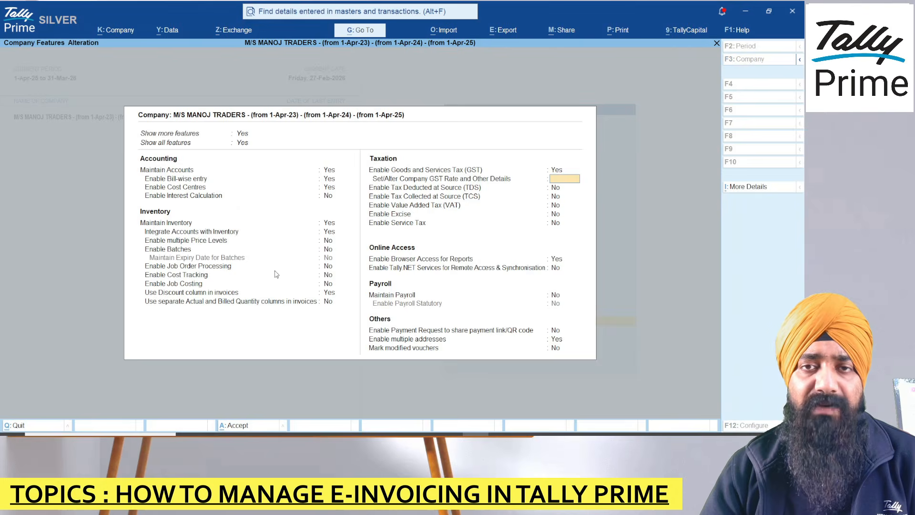
key(ctrl+a)
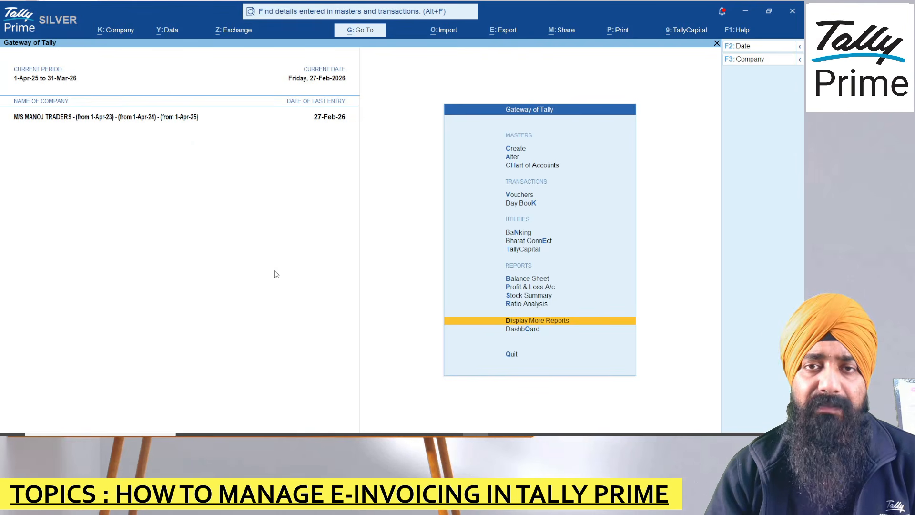
key(alt+g)
text(E)
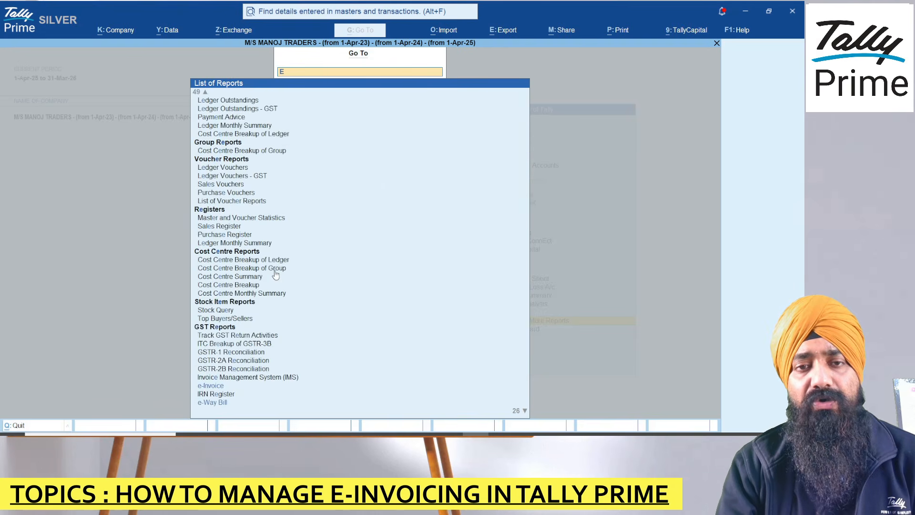
text( INVOIC)
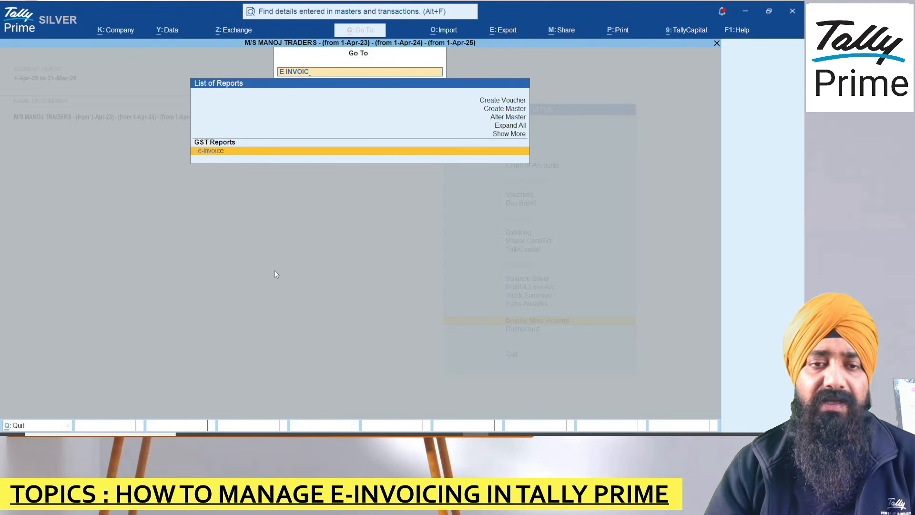
click(244, 154)
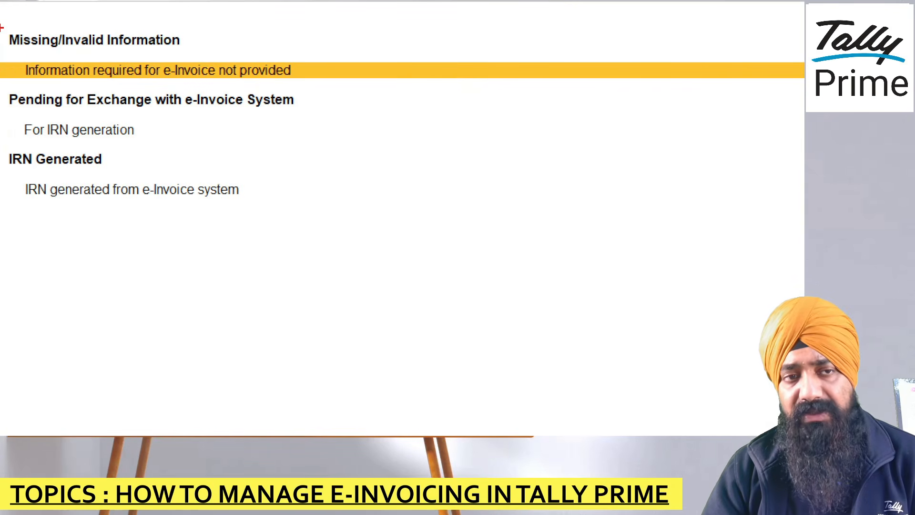
Step: Review the counts: 8 missing information, 3 pending IRN, 2 IRN generated
drag(2, 28, 57, 13)
drag(1, 97, 14, 92)
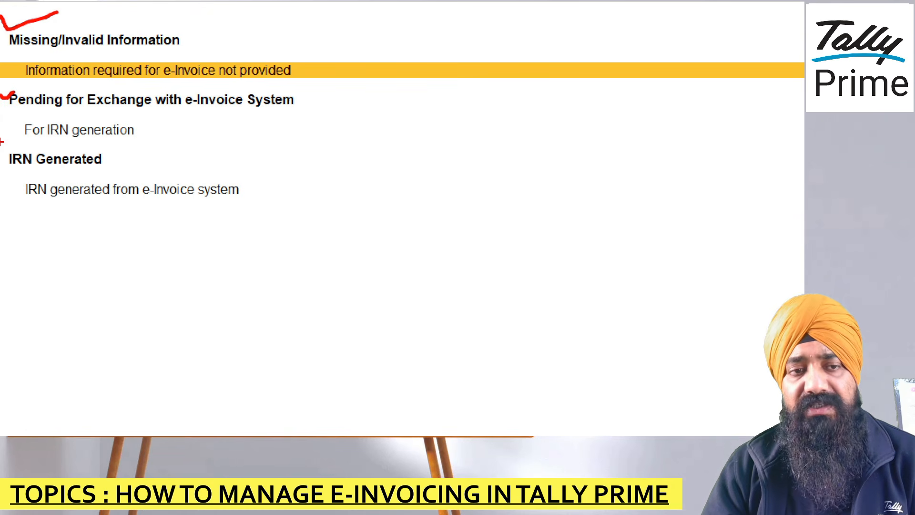
drag(2, 178, 41, 163)
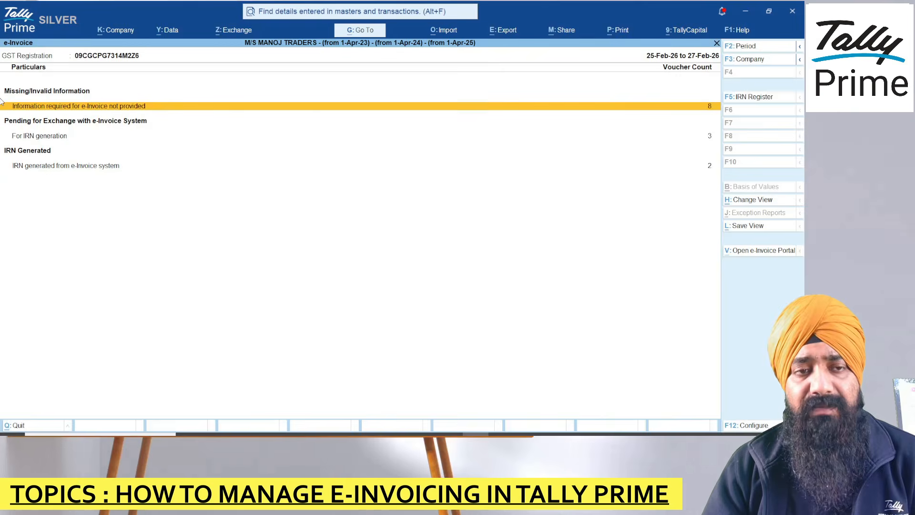
key(ctrl+1)
mouse_move(1, 105)
mouse_down()
mouse_move(8, 118)
mouse_move(38, 102)
mouse_up()
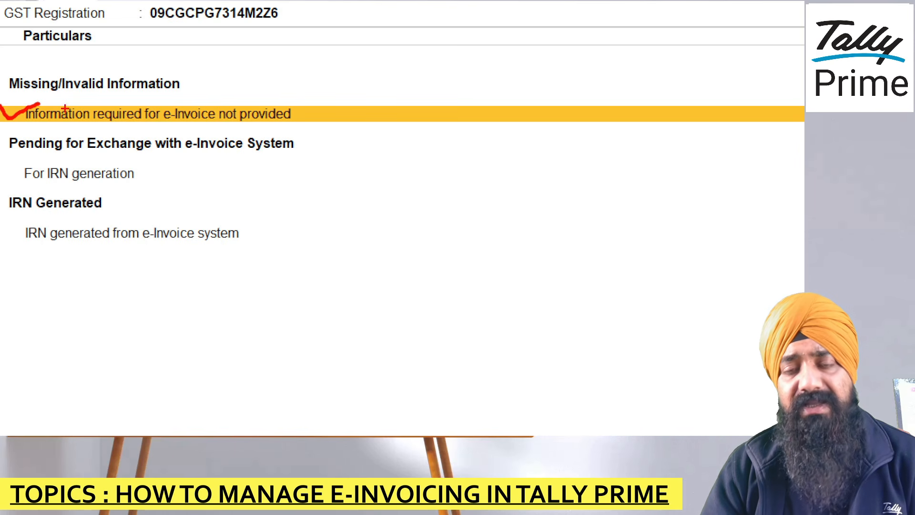
drag(216, 81, 295, 56)
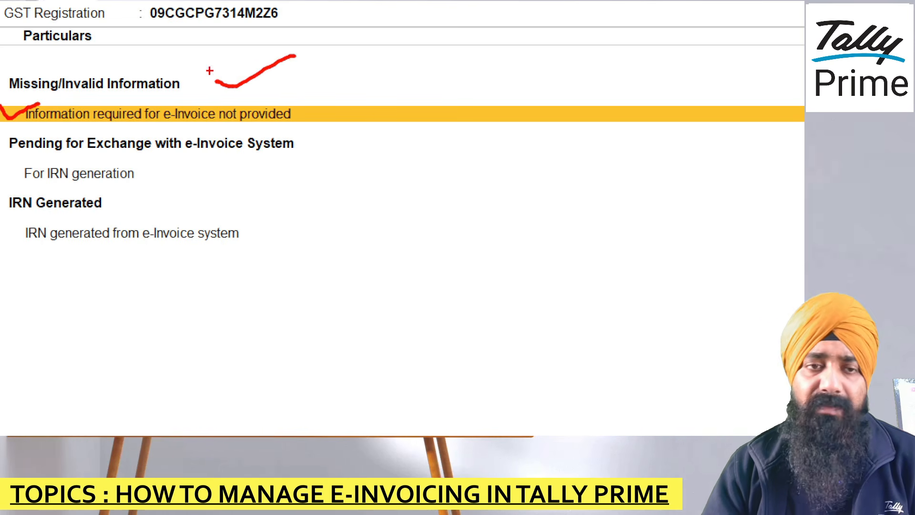
drag(4, 146, 39, 141)
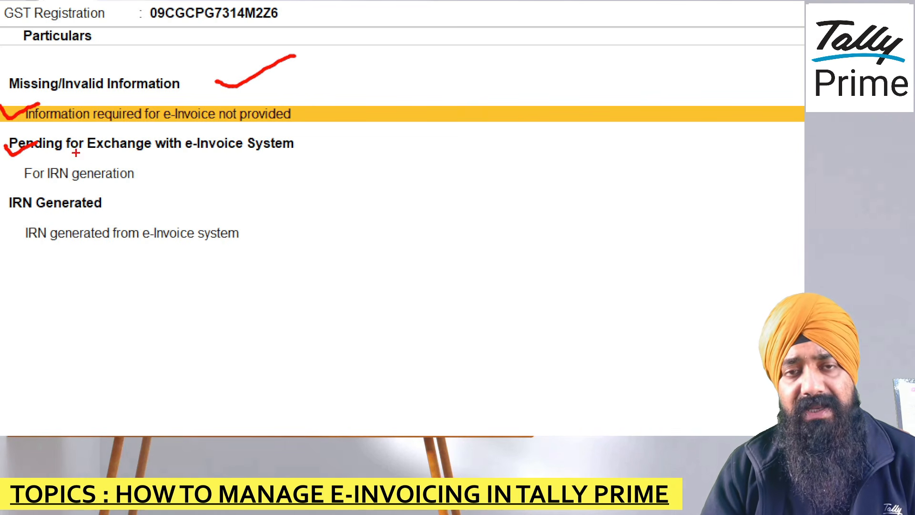
drag(137, 179, 167, 162)
drag(0, 213, 30, 200)
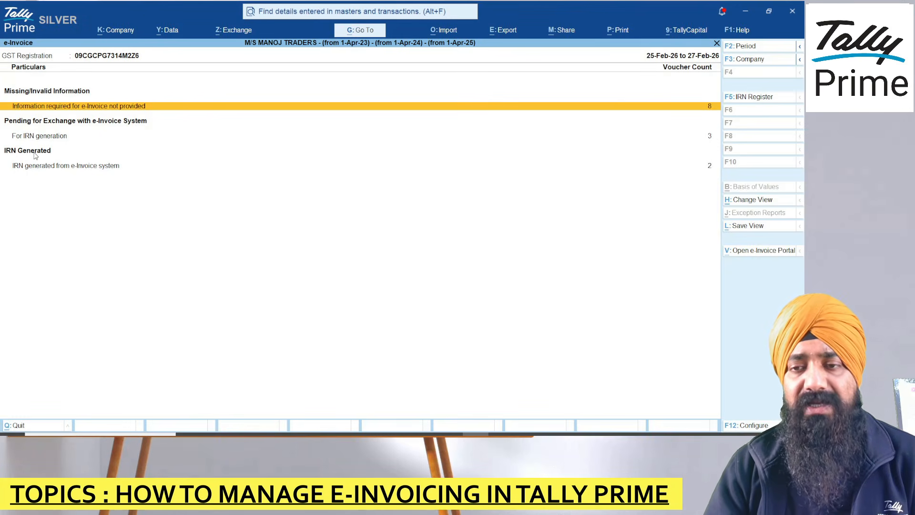
key(Down)
key(Down)
key(Return)
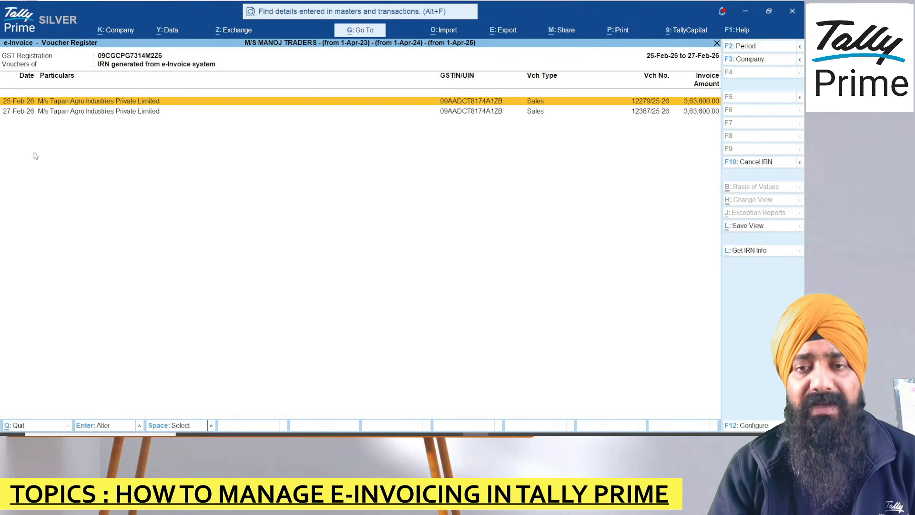
key(Return)
key(alt+p)
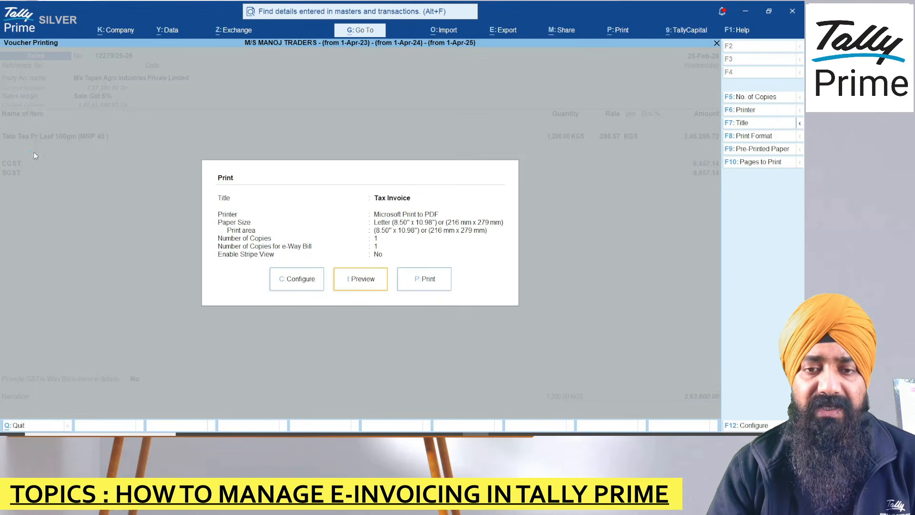
key(i)
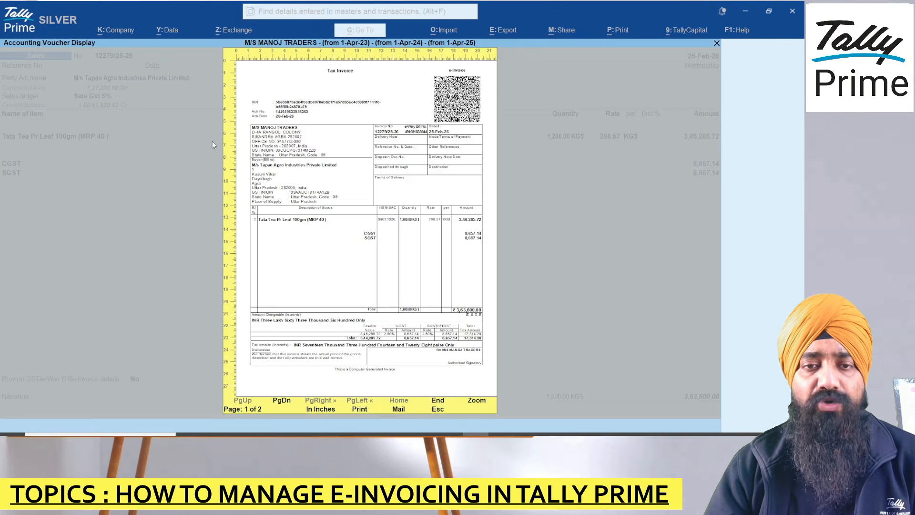
key(Return)
key(ctrl+1)
click(17, 116)
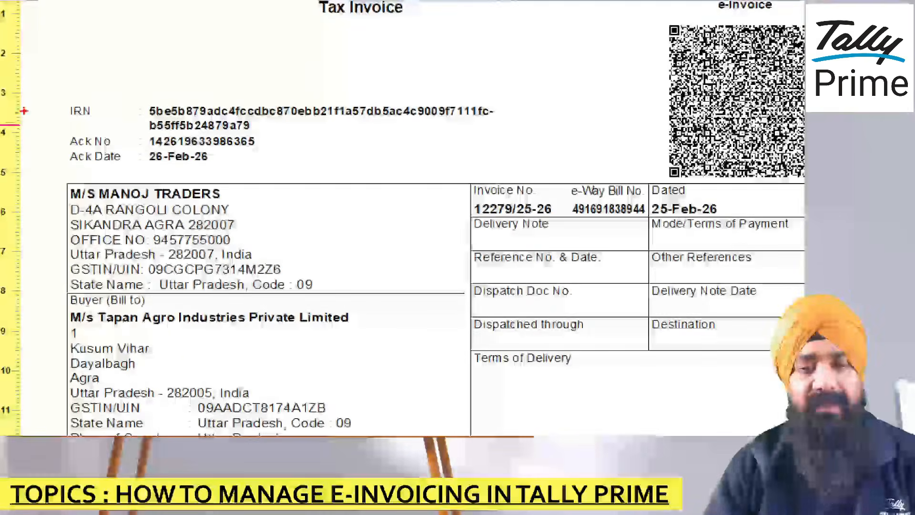
drag(37, 87, 120, 76)
drag(587, 82, 743, 56)
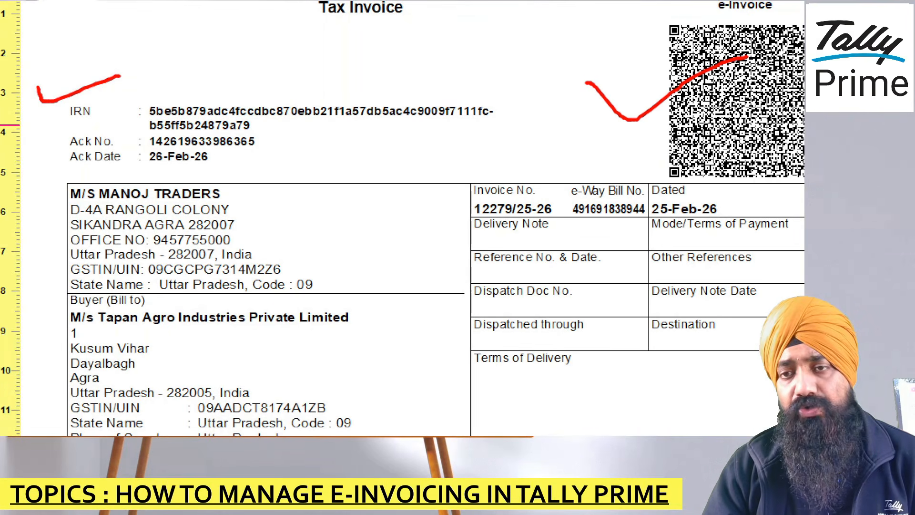
key(Escape)
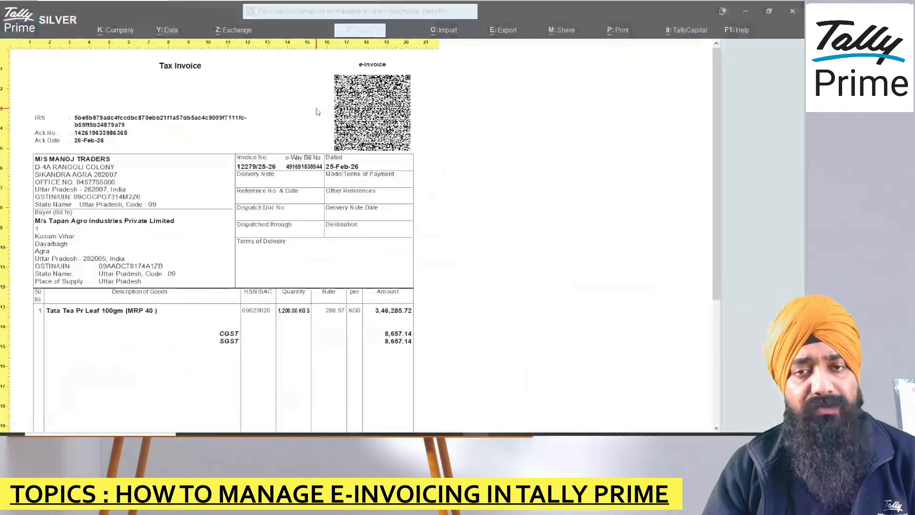
key(Return)
key(Escape)
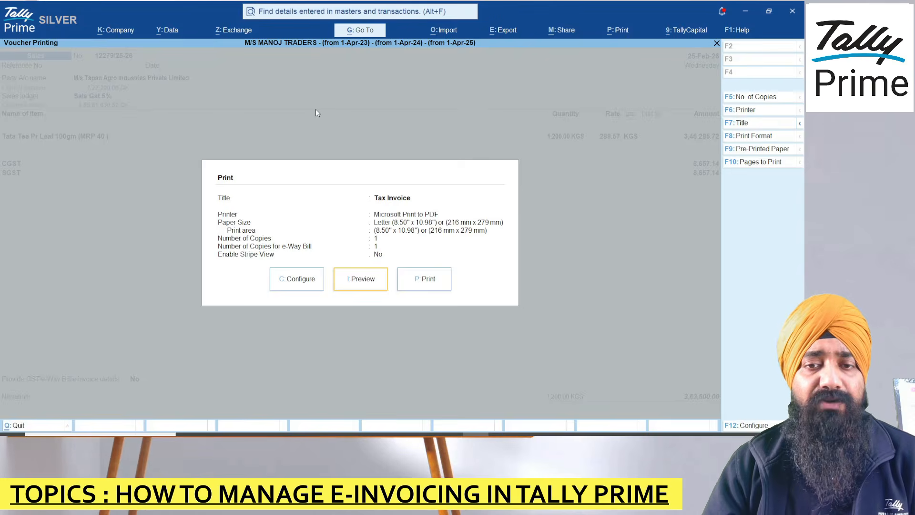
key(Escape)
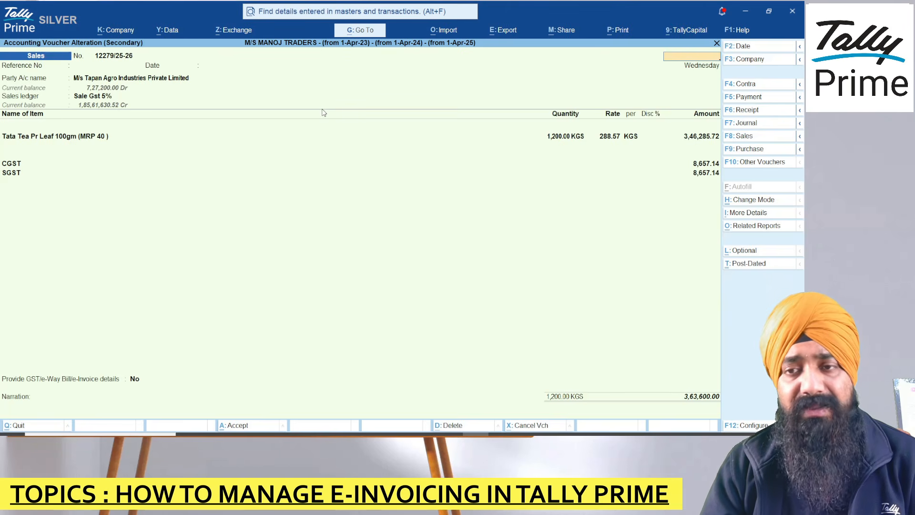
key(Escape)
key(Return)
key(Escape)
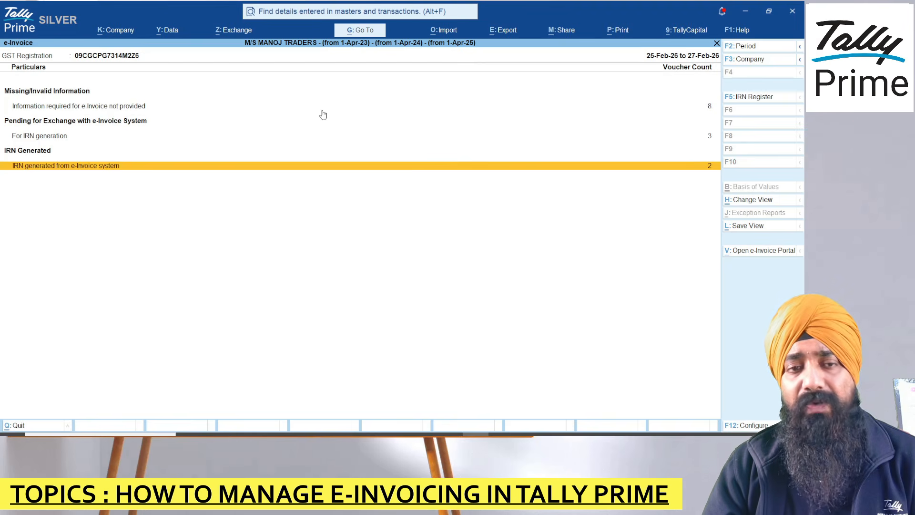
Step: List vouchers missing e-invoice information and read their exceptions, like missing consignor dispatch details
key(Up)
key(Up)
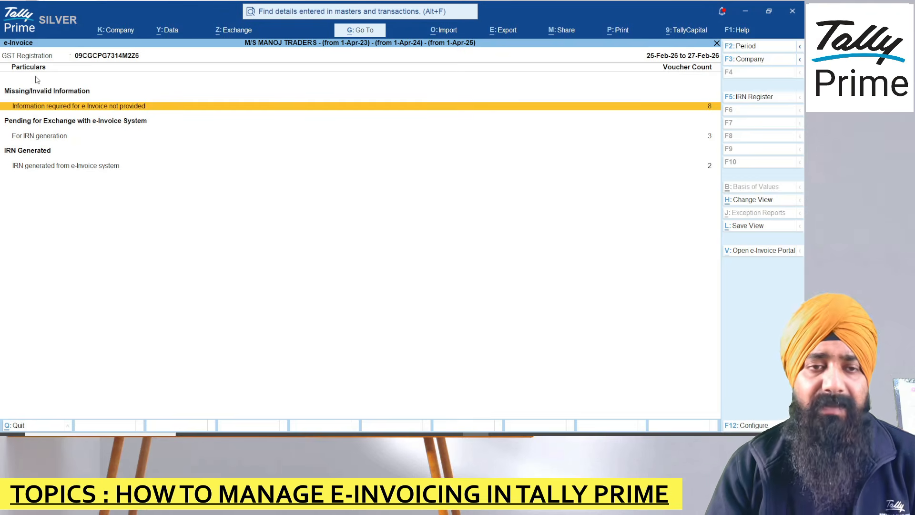
key(Return)
key(Right)
key(Right)
key(Right)
key(Right)
key(Right)
key(Right)
key(Right)
key(Right)
key(Right)
key(Right)
key(Right)
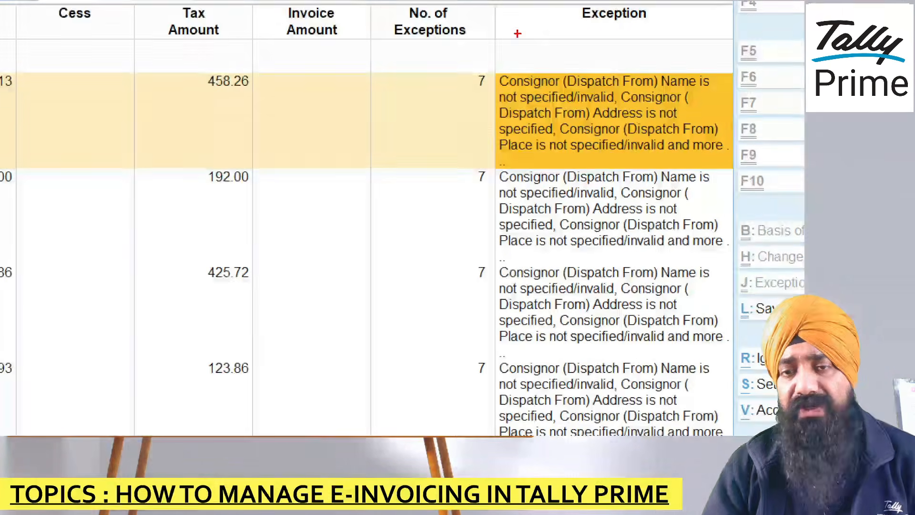
drag(508, 39, 602, 43)
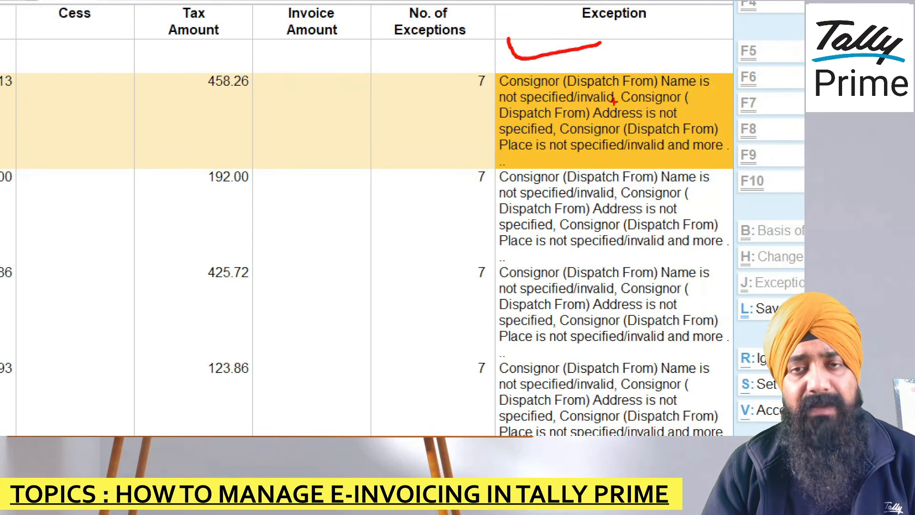
drag(620, 152, 669, 122)
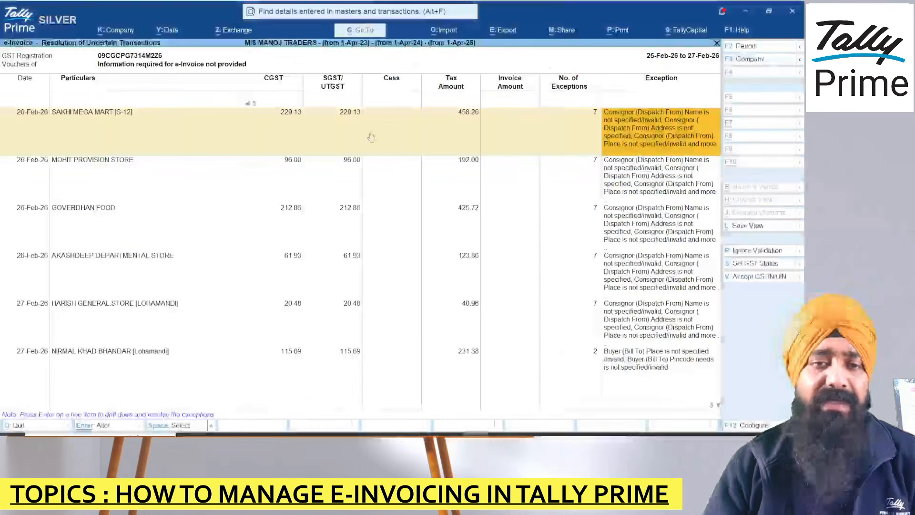
key(Left)
key(Left)
key(Left)
key(Left)
key(Left)
key(Left)
key(Left)
key(Left)
key(Left)
key(Left)
key(Left)
key(Left)
key(Left)
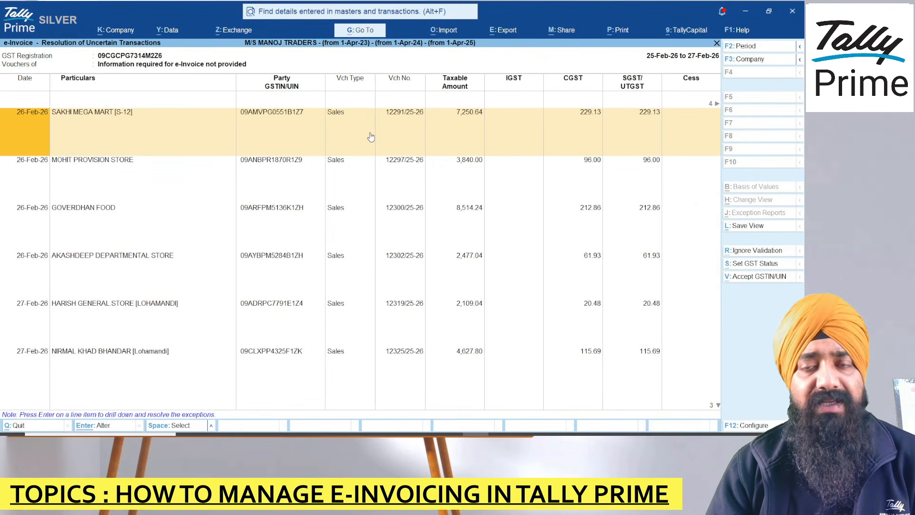
key(ctrl)
Step: Open the SAKHI MEGA MART invoice's party details and fetch its GSTIN details from the portal
click(371, 138)
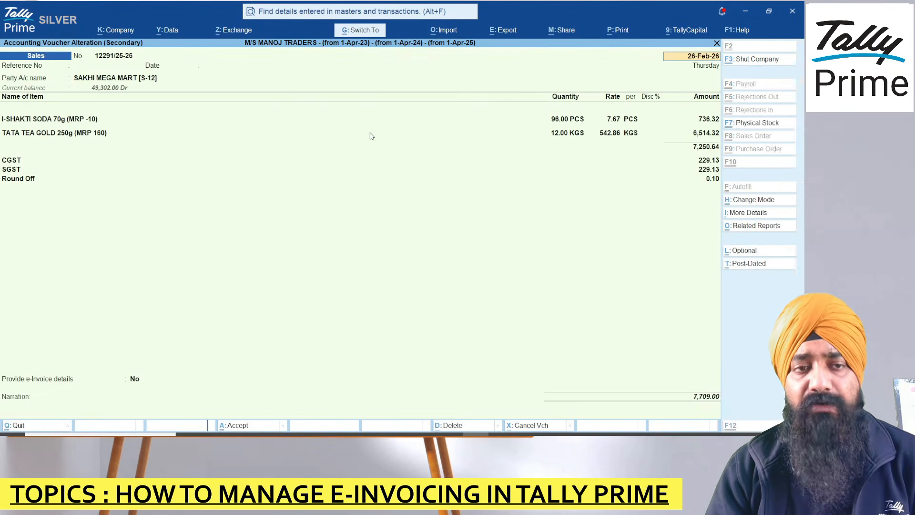
key(Return)
key(Return)
key(Return)
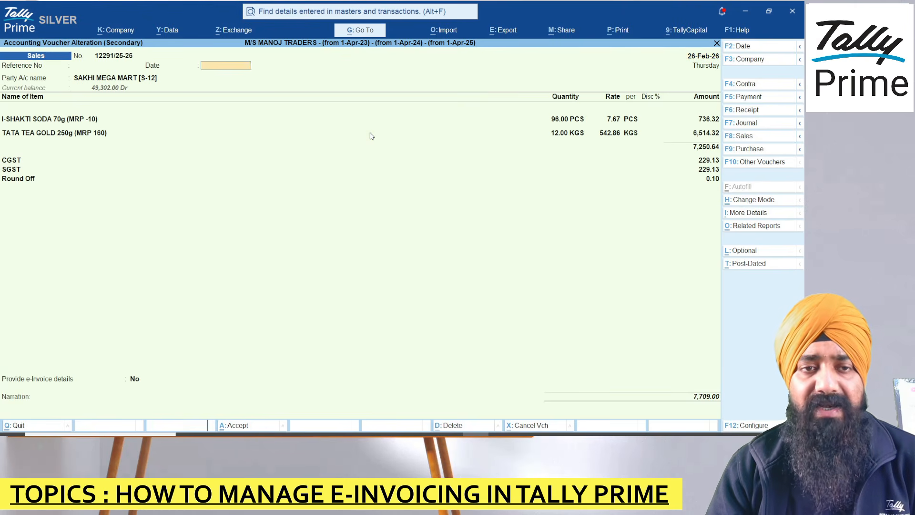
key(Return)
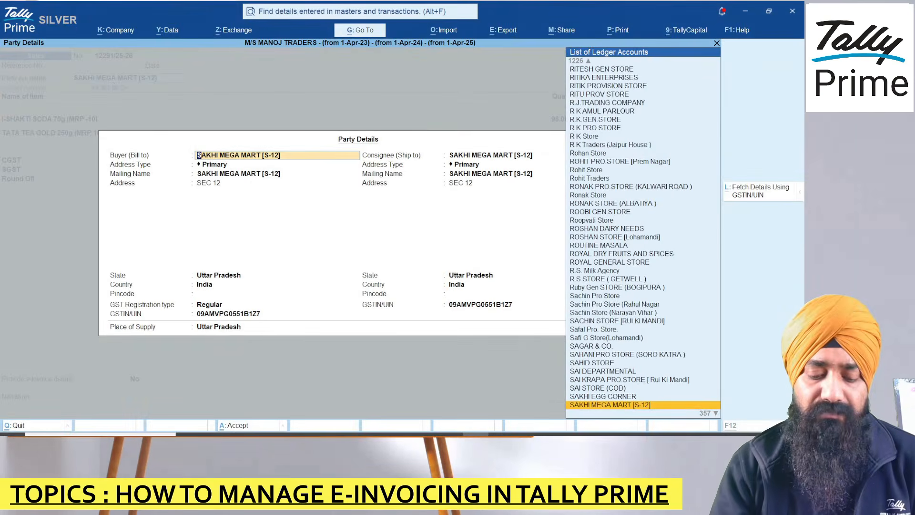
key(alt+l)
key(Return)
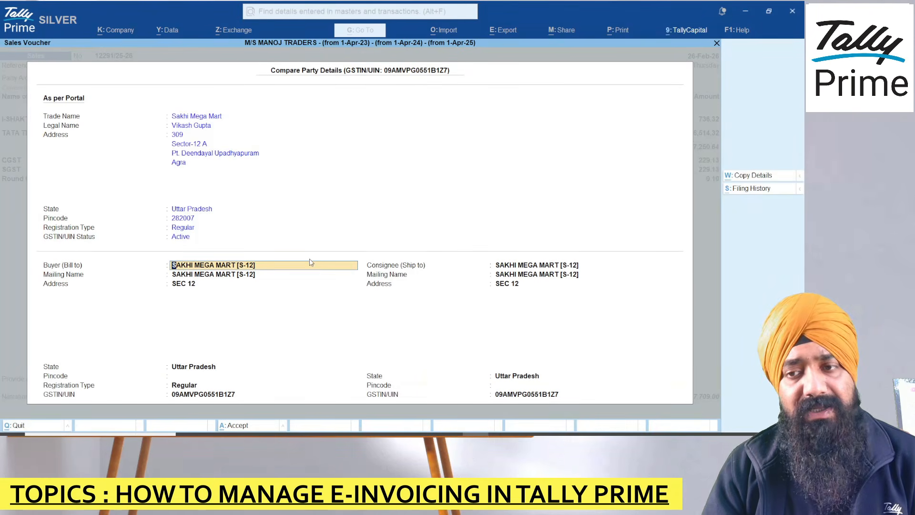
Step: Copy the portal details into both buyer and consignee, accepting back to voucher 12291/25-26
click(761, 176)
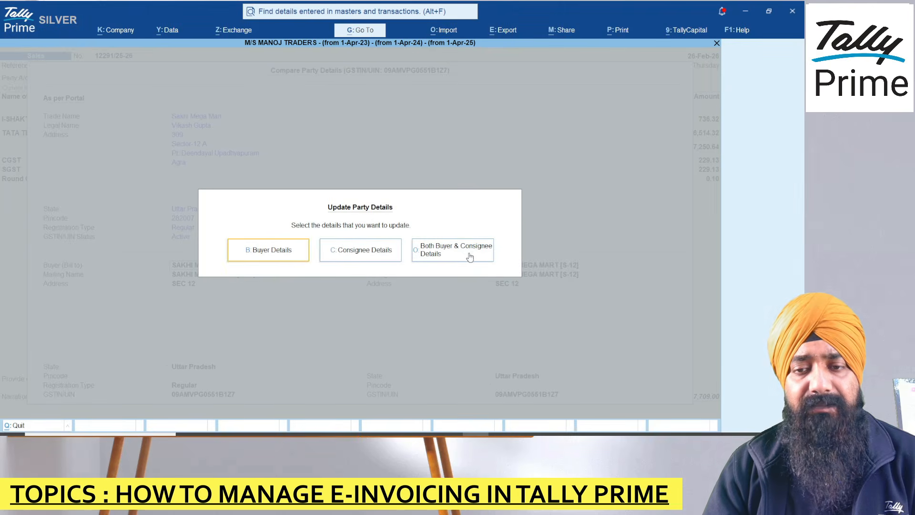
click(469, 255)
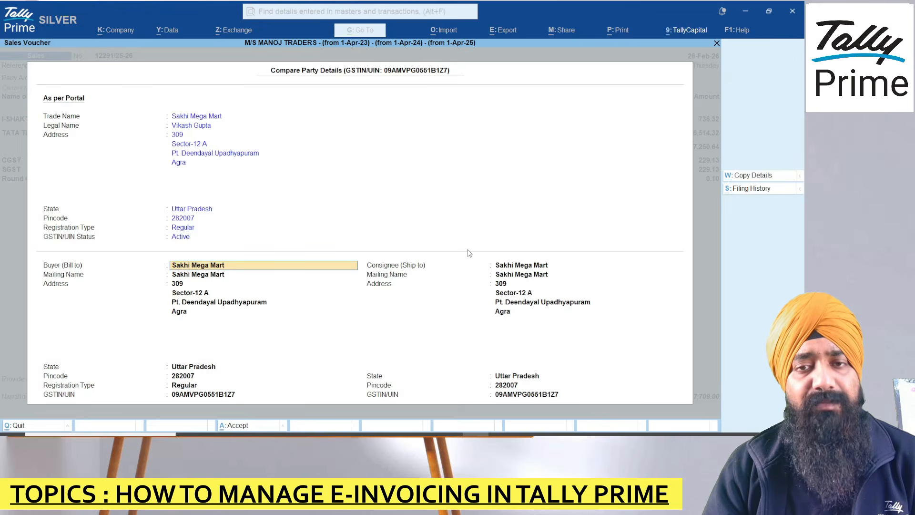
key(ctrl+a)
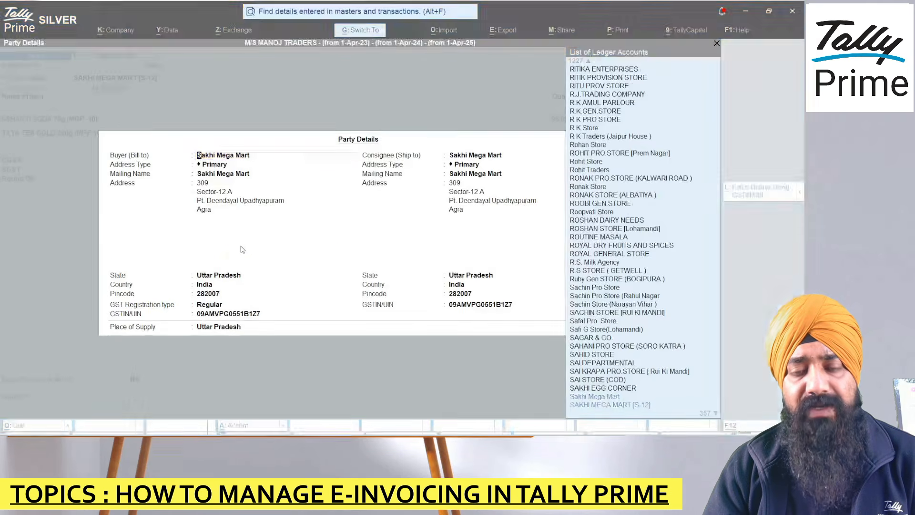
key(ctrl+a)
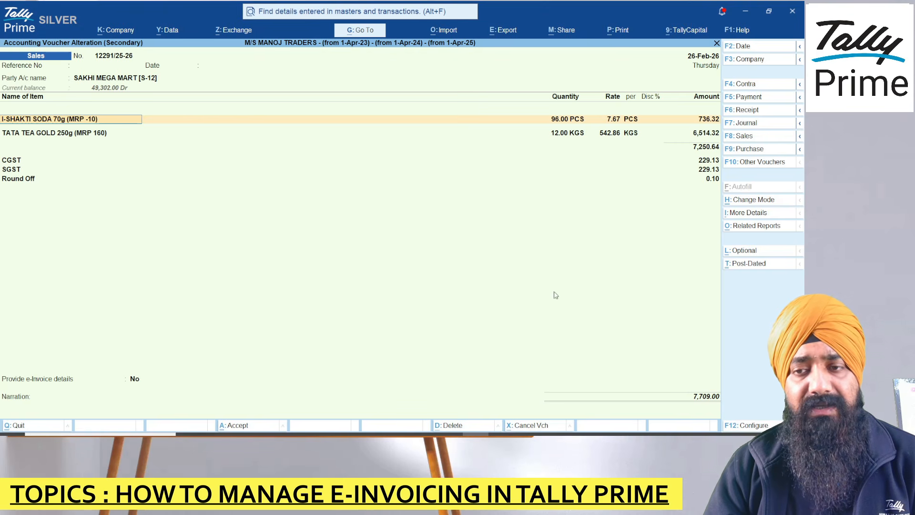
Step: Set Provide e-Invoice details to Yes with AGRA bill-to/ship-to places, and save the voucher
click(25, 379)
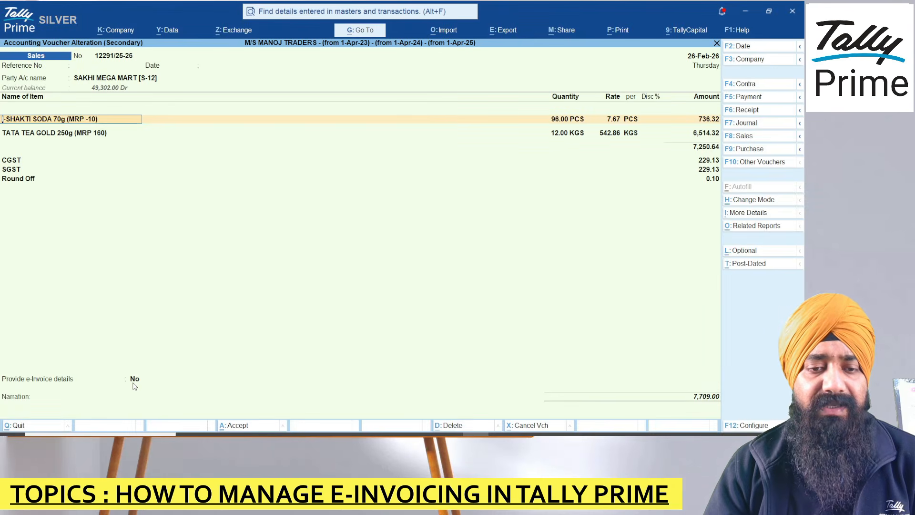
click(133, 383)
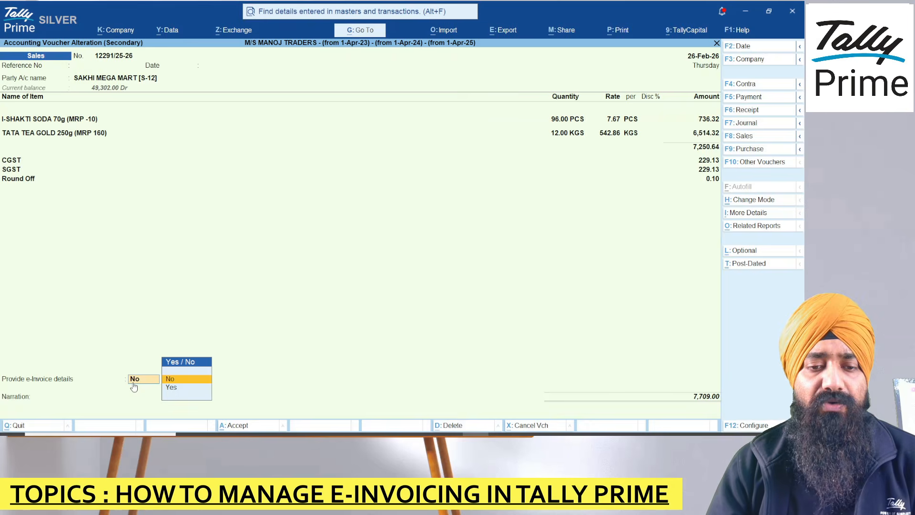
key(Down)
key(Return)
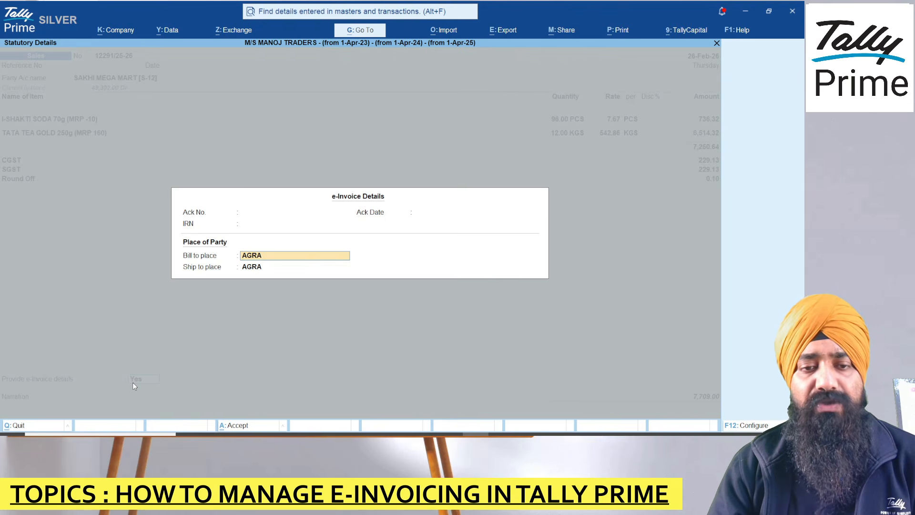
key(ctrl)
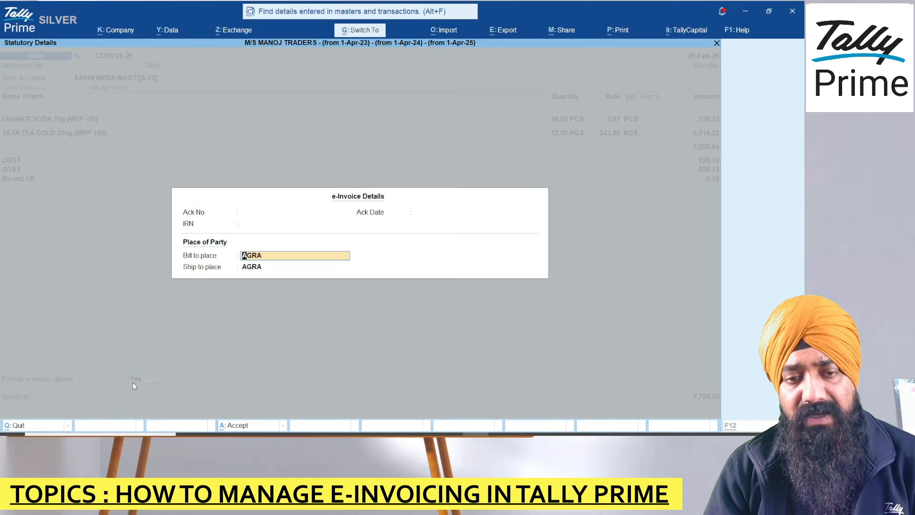
key(ctrl+a)
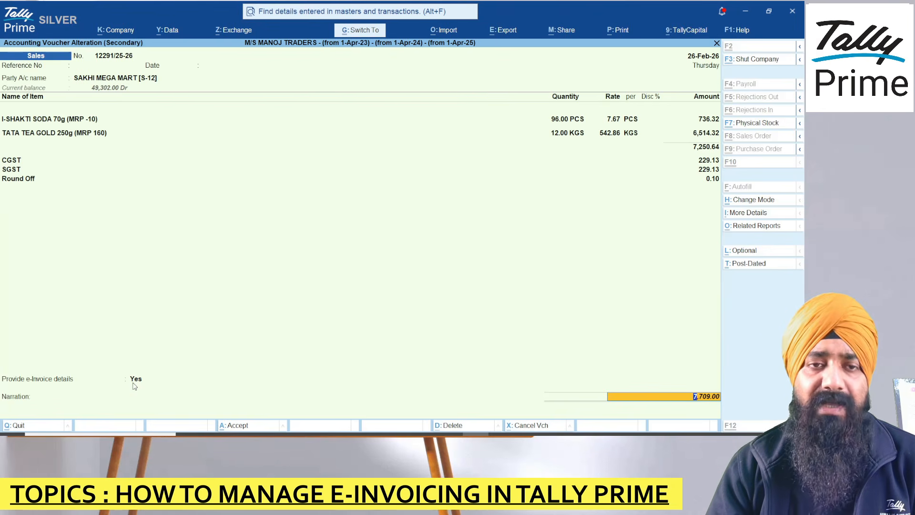
key(ctrl+a)
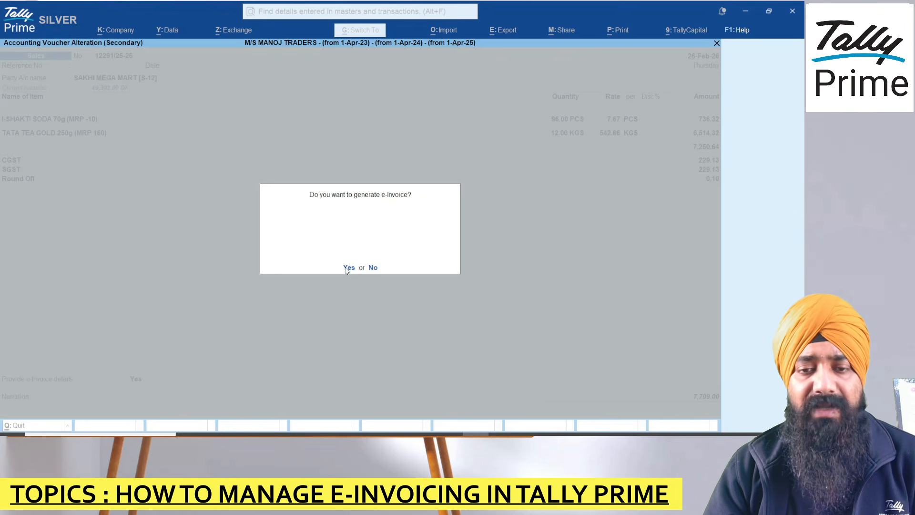
Step: Generate the e-Invoice for voucher 12291/25-26, logging in with the portal username and password
click(349, 268)
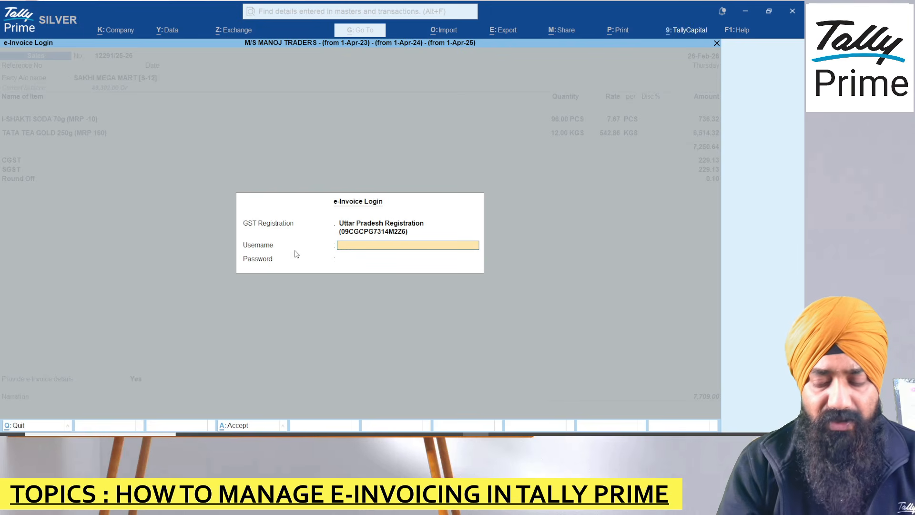
key(Num_Lock)
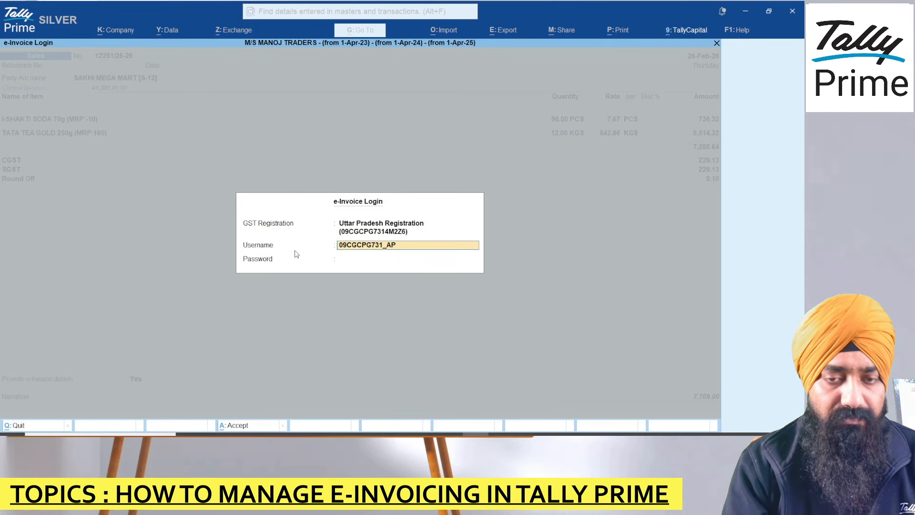
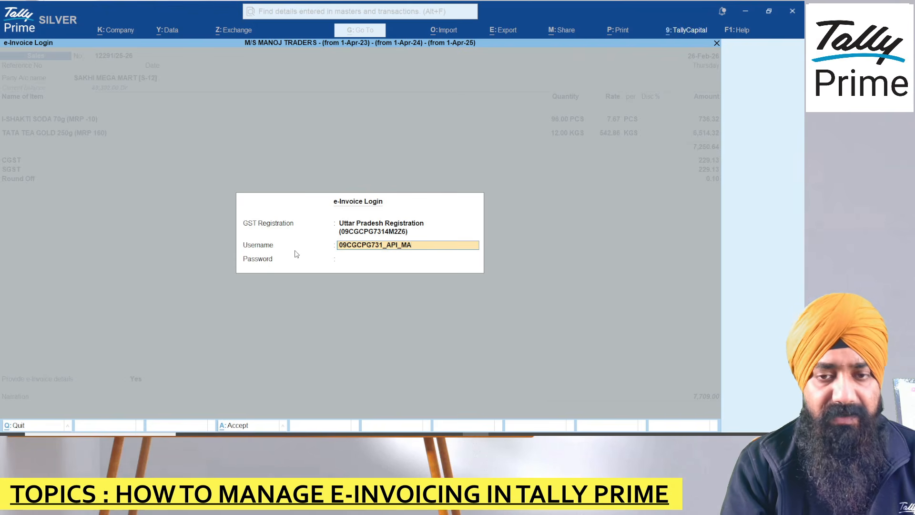
key(Return)
key(Caps_Lock)
key(Caps_Lock)
key(Caps_Lock)
text(*****)
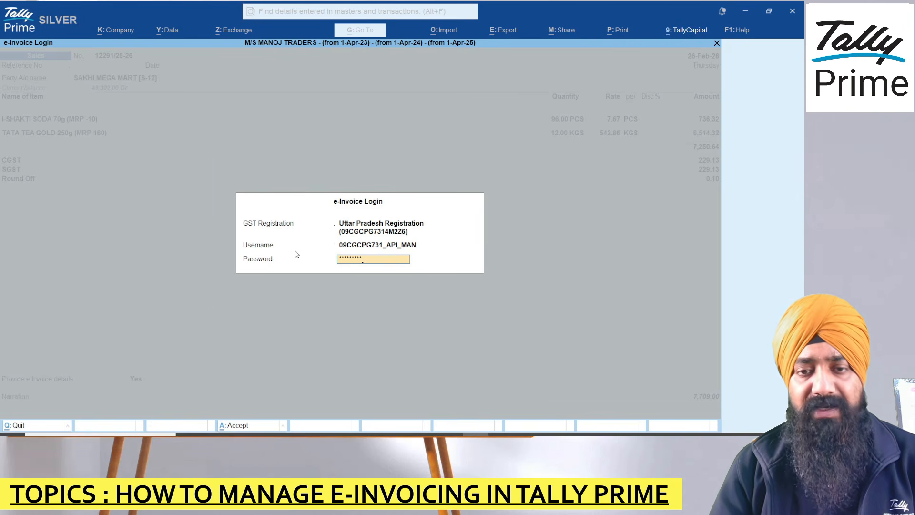
key(Return)
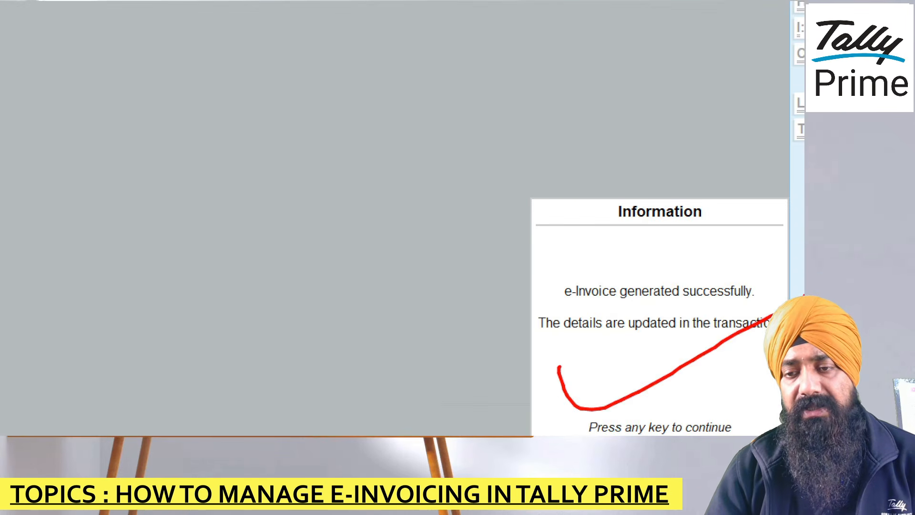
key(Return)
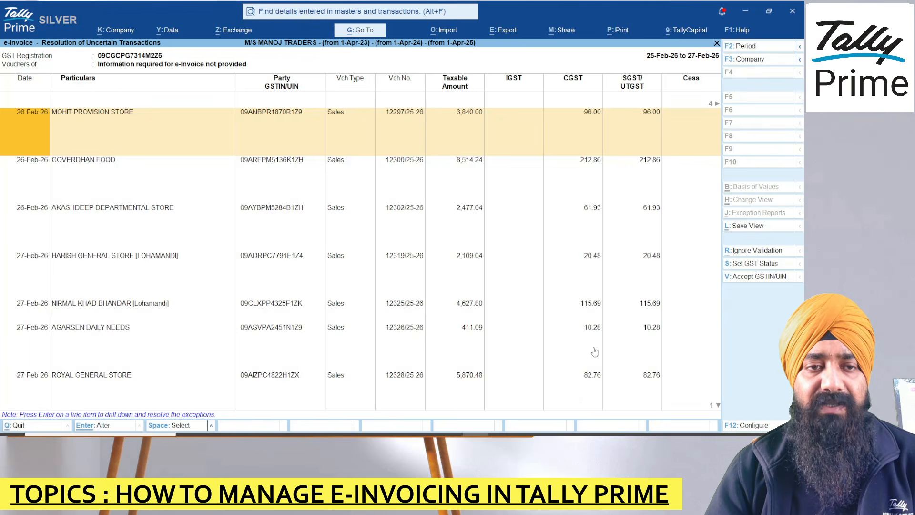
Step: Open the SAKHI MEGA MART voucher from the IRN-generated vouchers list
key(Escape)
key(Down)
key(Down)
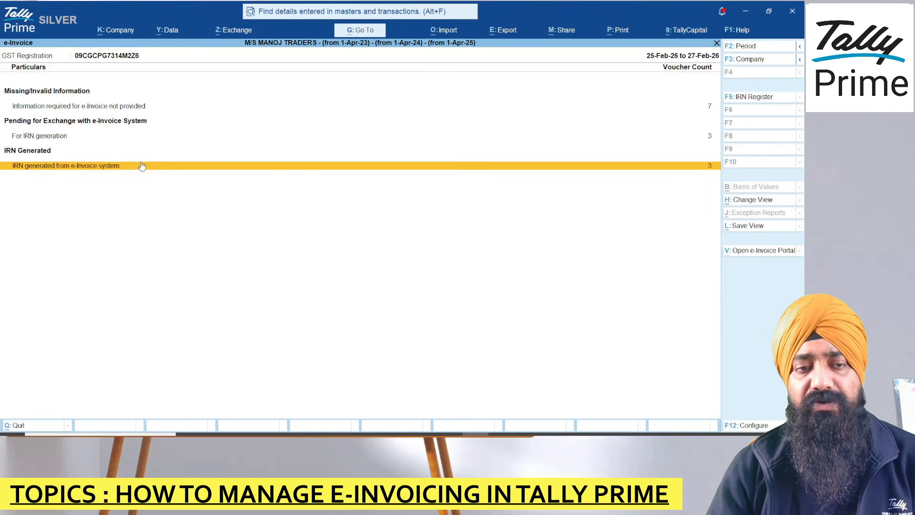
click(141, 163)
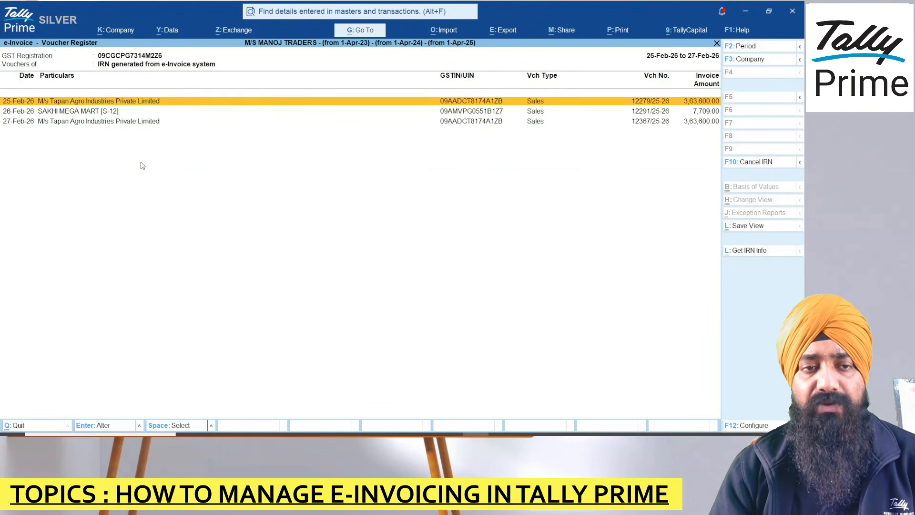
key(Down)
key(Down)
key(Up)
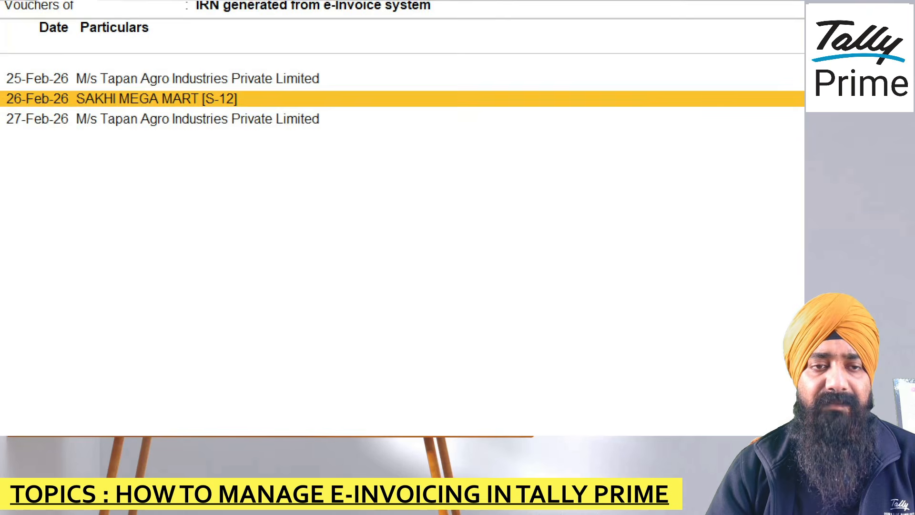
key(Return)
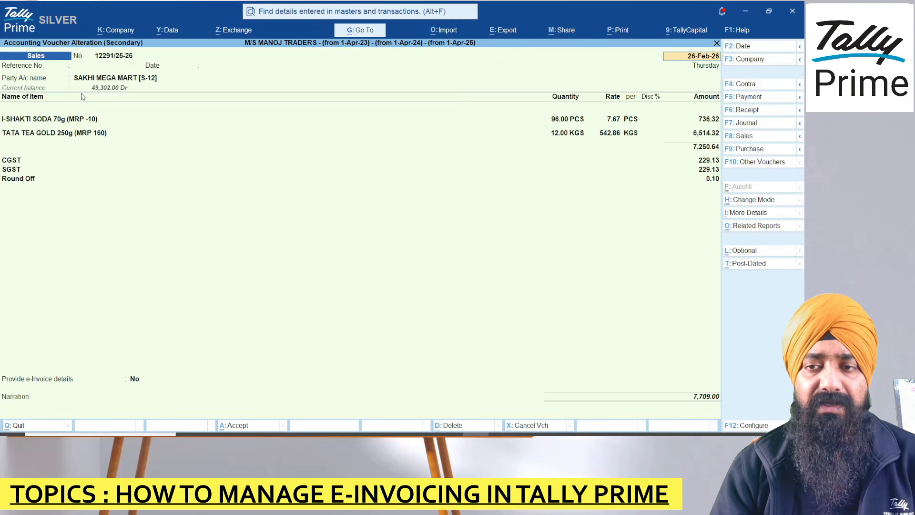
Step: Preview the Tax Invoice print showing its IRN and QR code
key(ctrl)
key(ctrl+p)
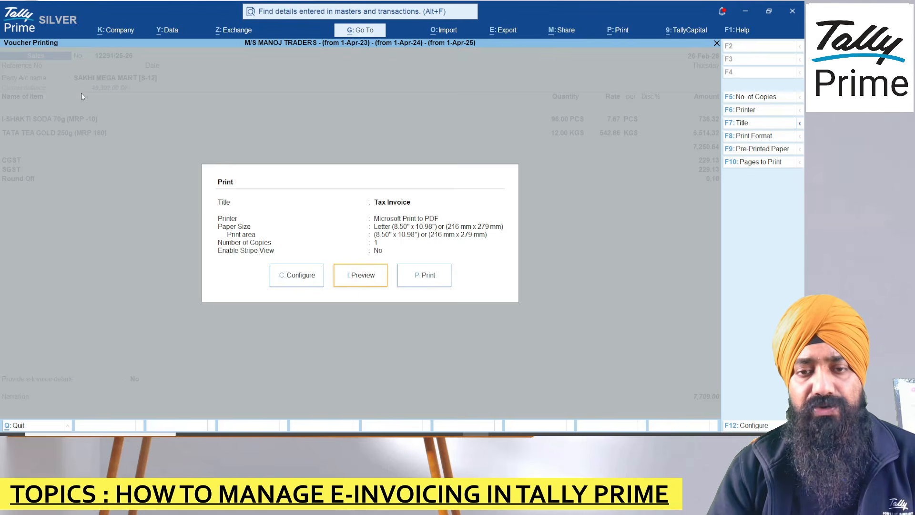
key(i)
click(399, 122)
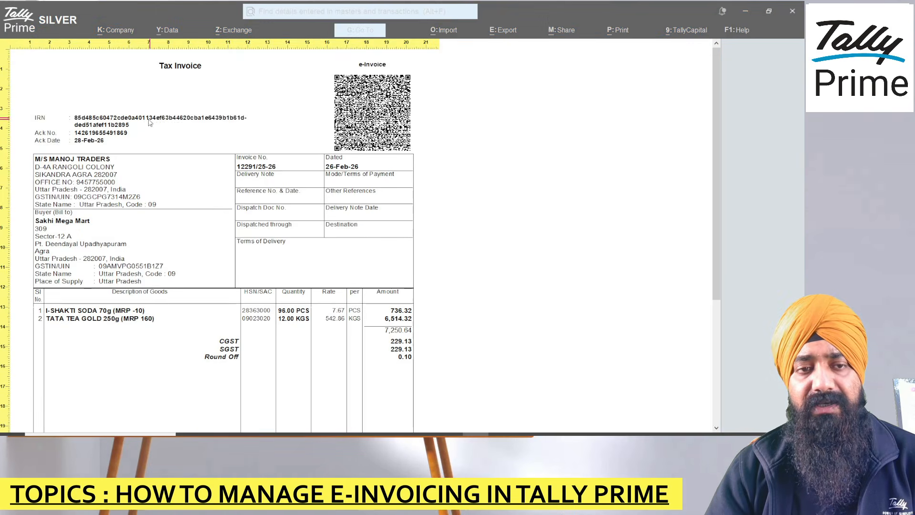
key(Escape)
key(Escape)
key(Escape)
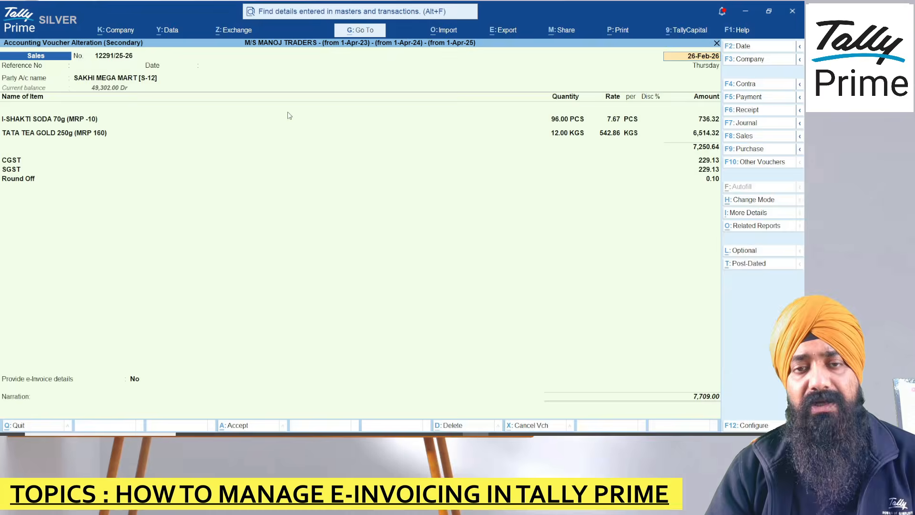
Step: Go back to Gateway, reopen the e-Invoice report via 'E Inv' and list IRN-generated vouchers
key(Escape)
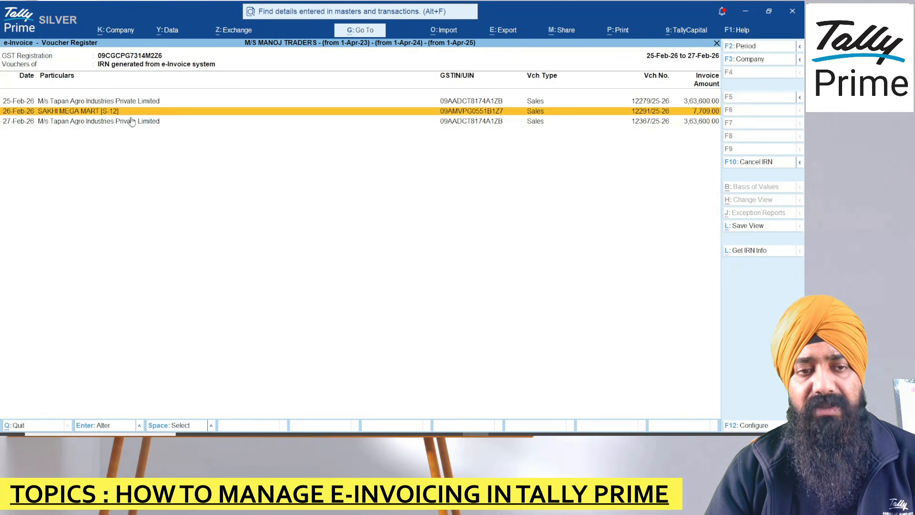
key(Escape)
key(Escape)
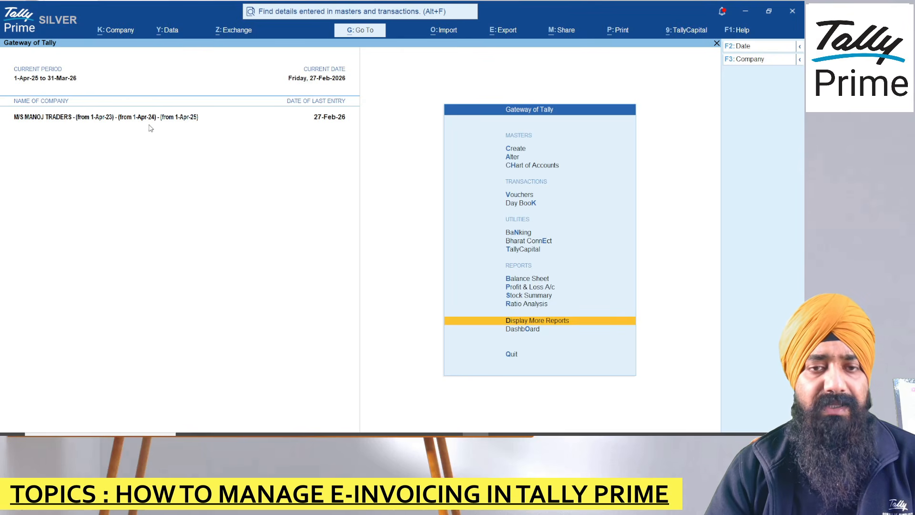
key(alt+g)
text(E Inv)
key(Return)
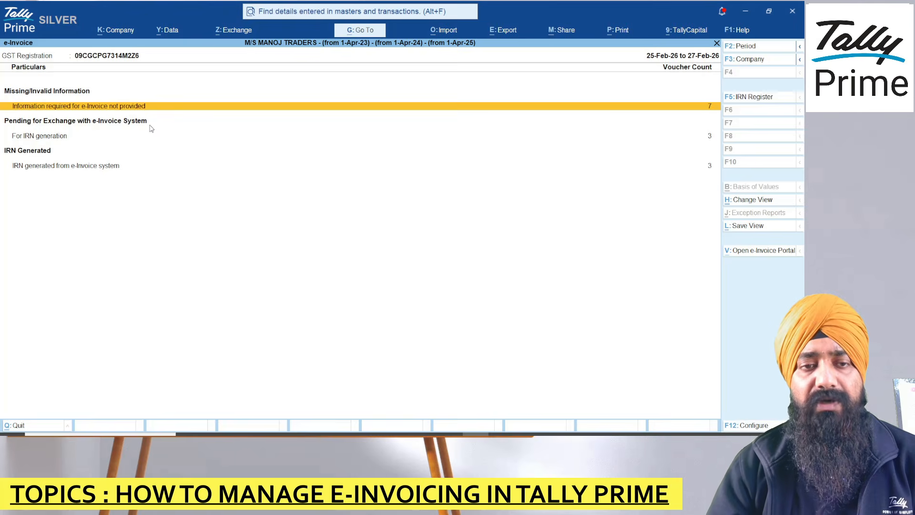
key(ctrl+1)
click(5, 165)
drag(6, 223, 155, 204)
key(Escape)
key(Down)
key(Down)
key(Return)
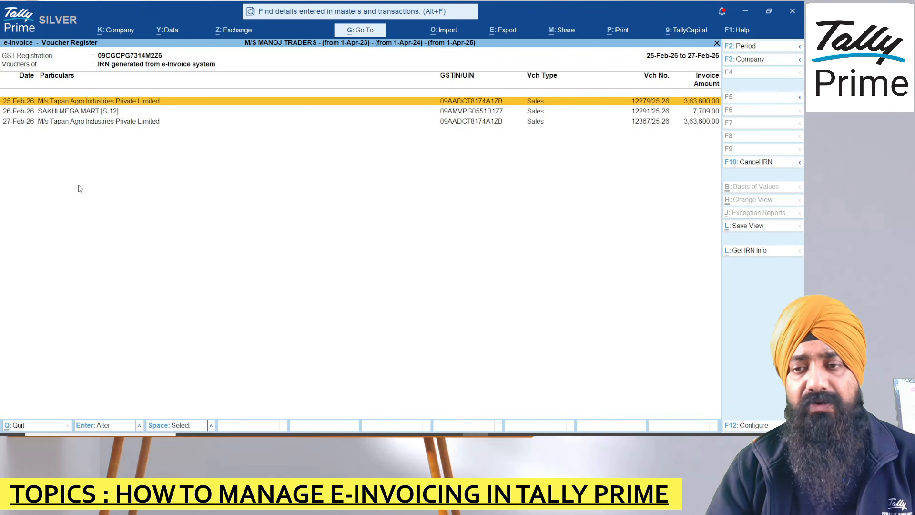
Step: Mark SAKHI MEGA MART, view its Cancel IRN details, then quit without cancelling the IRN
key(space)
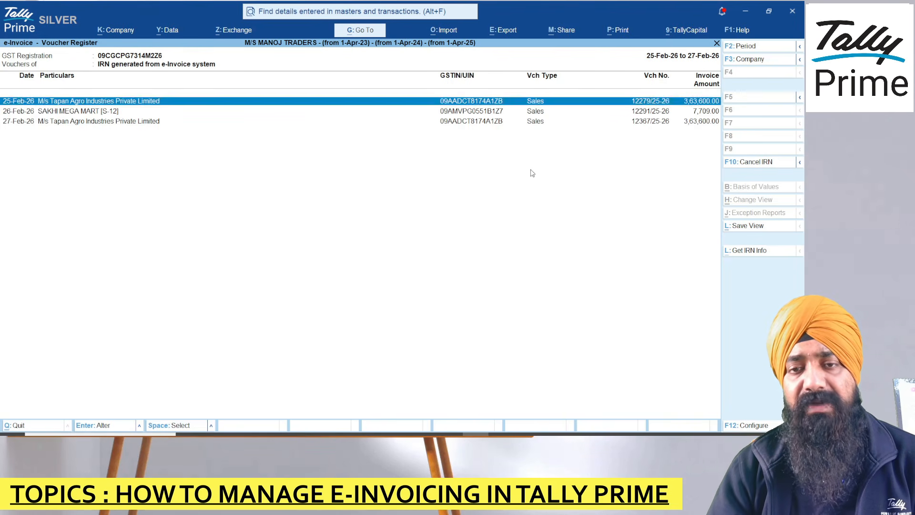
key(space)
key(Down)
key(space)
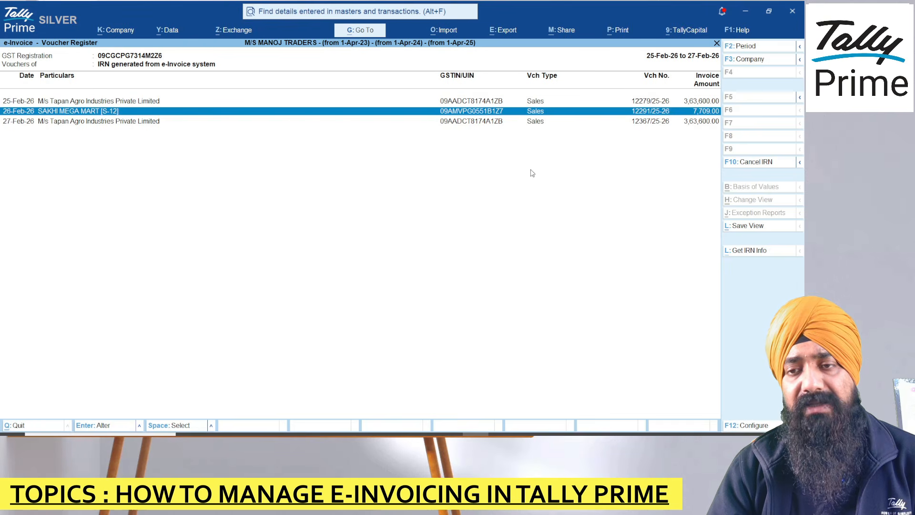
click(751, 162)
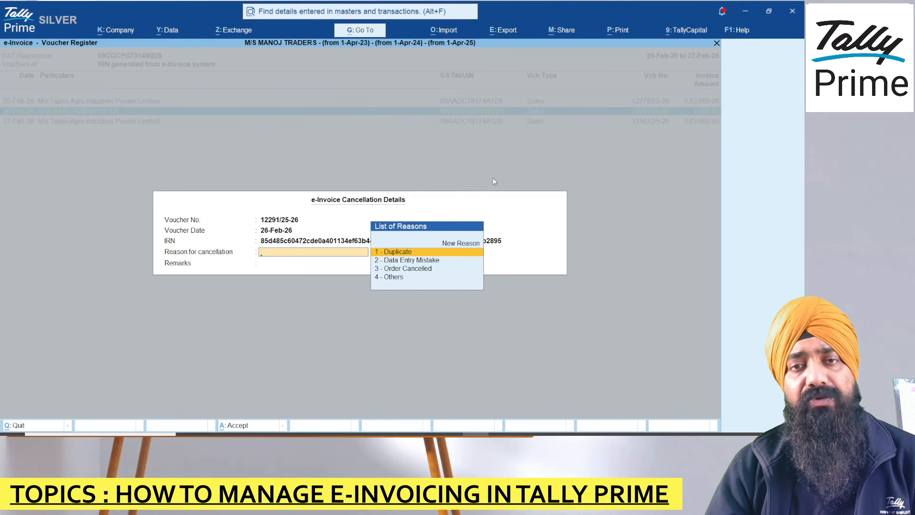
key(Escape)
key(y)
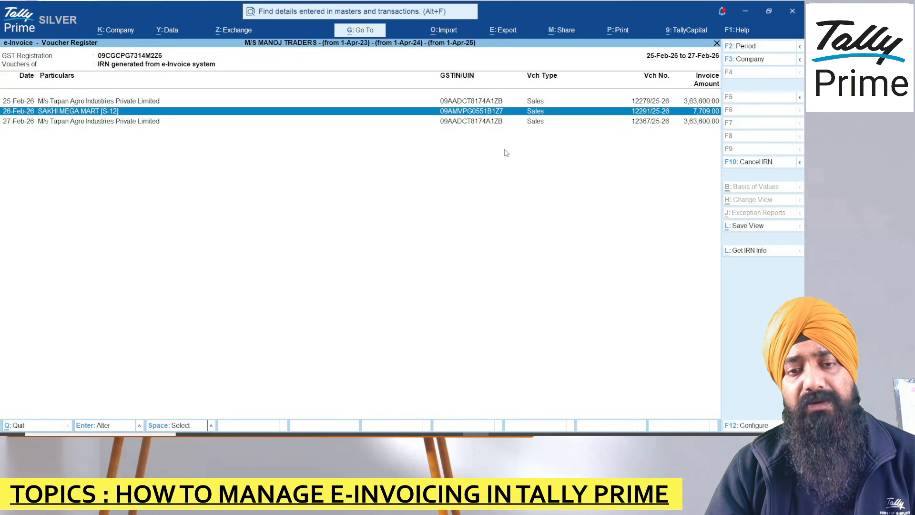
key(Escape)
key(Escape)
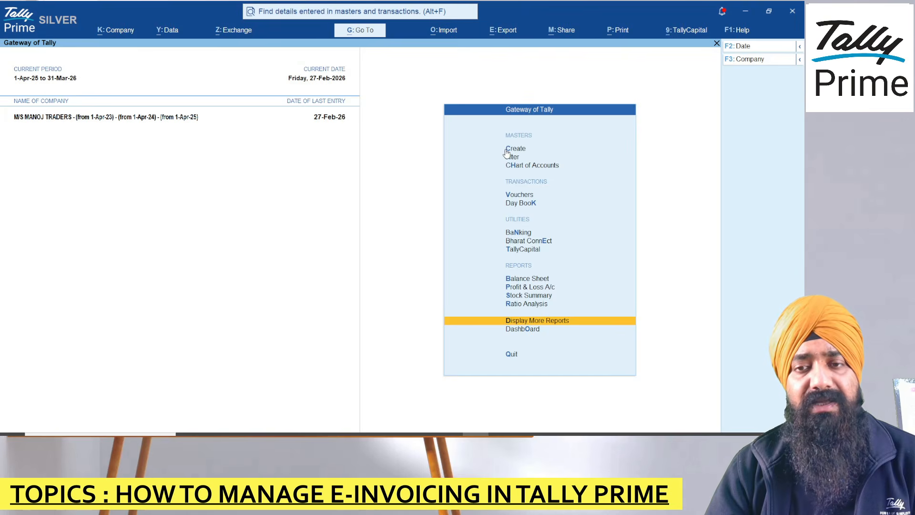